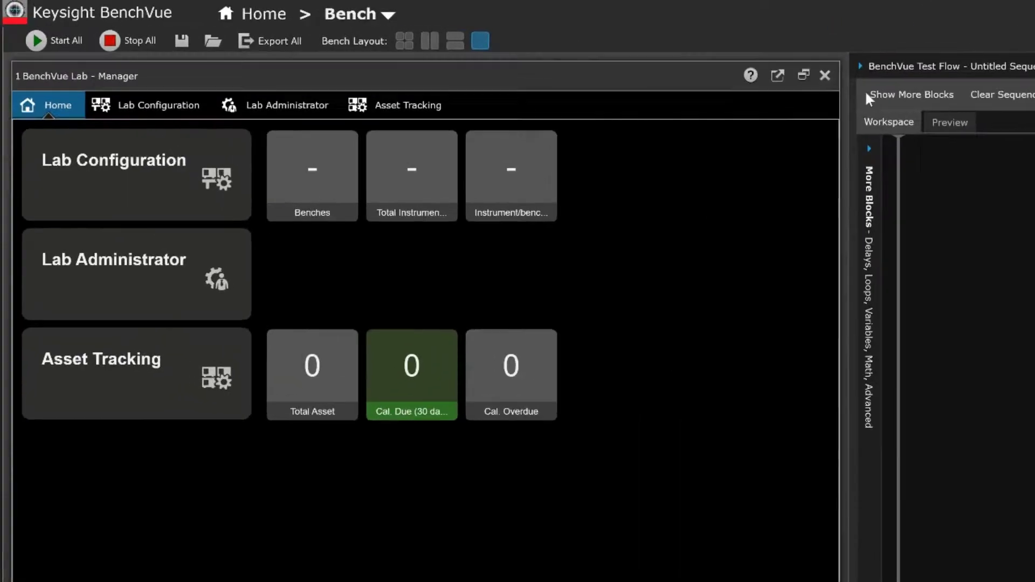
Step: Start a manual lab layout with a 3x3 grid of benches
{"action": "left_click", "coordinate": [173, 106]}
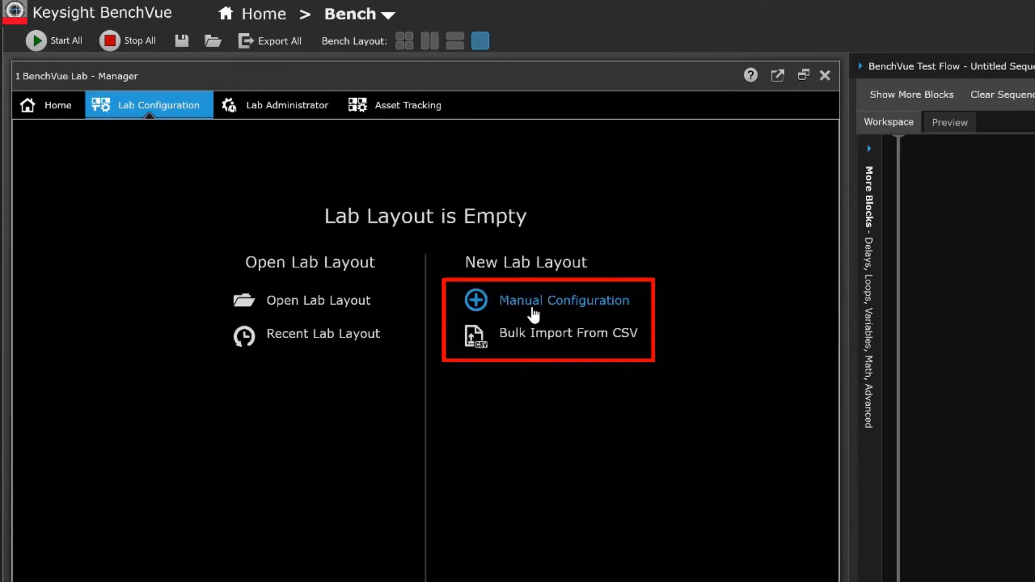
{"action": "left_click", "coordinate": [533, 313]}
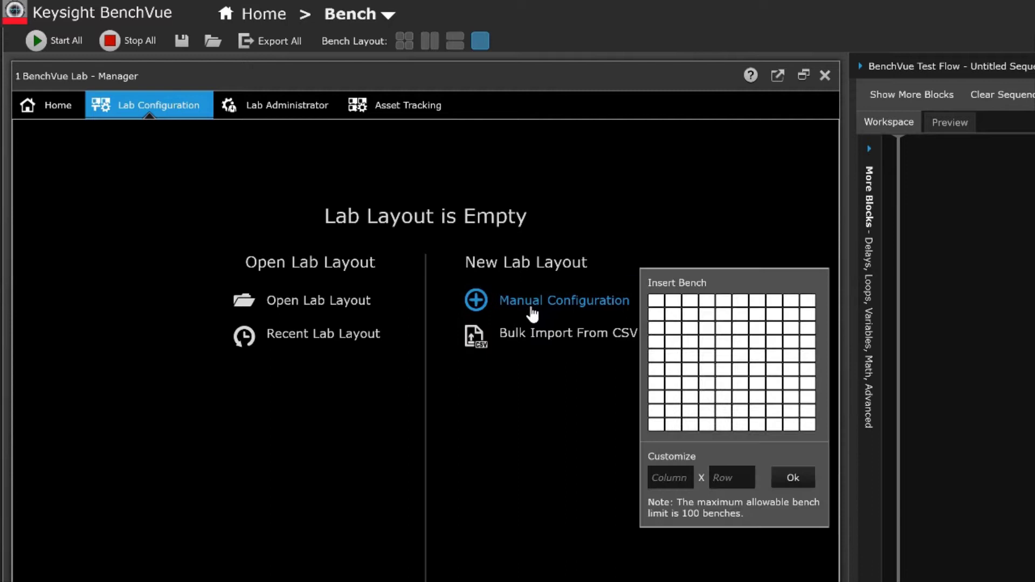
{"action": "left_click", "coordinate": [689, 328]}
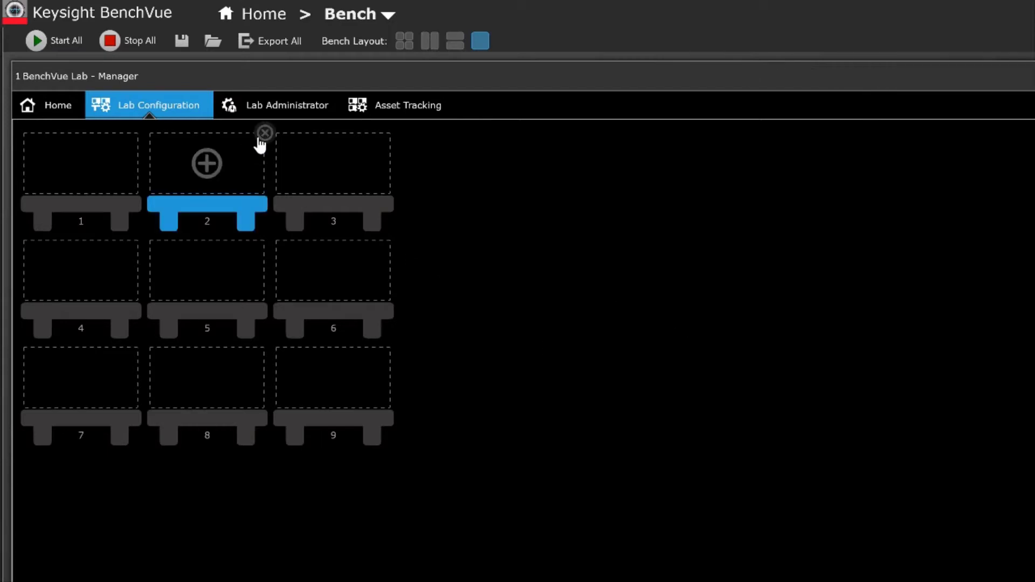
Step: Remove benches 2, 5 and 8, leaving six benches, and save the VideoDemo layout
{"action": "left_click", "coordinate": [260, 136]}
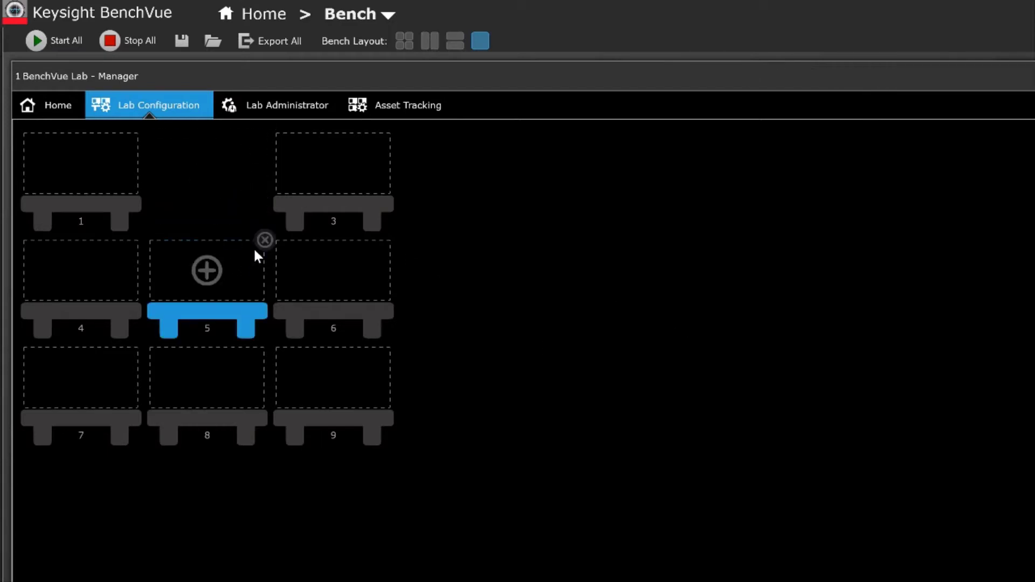
{"action": "left_click", "coordinate": [260, 247]}
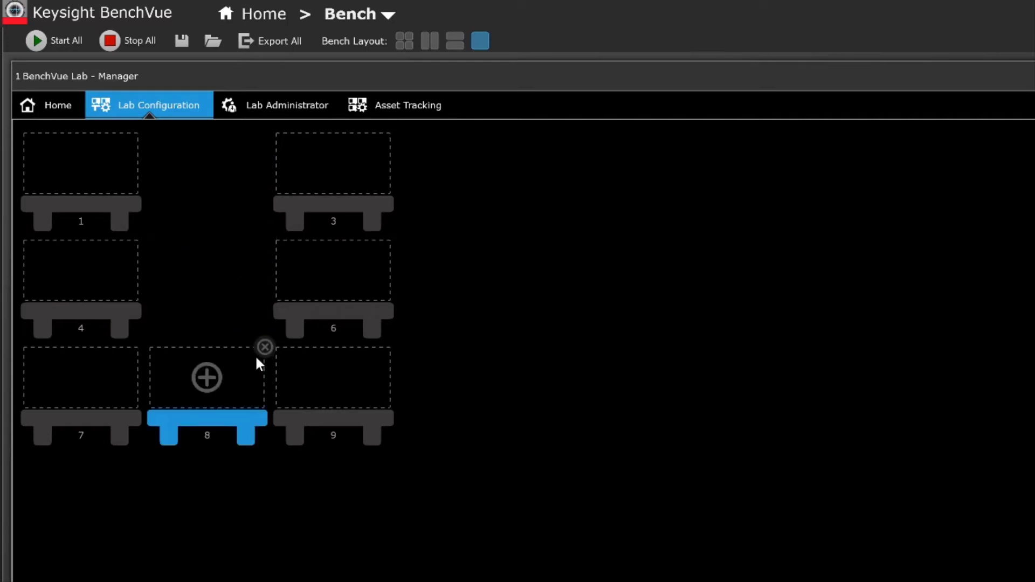
{"action": "left_click", "coordinate": [264, 348]}
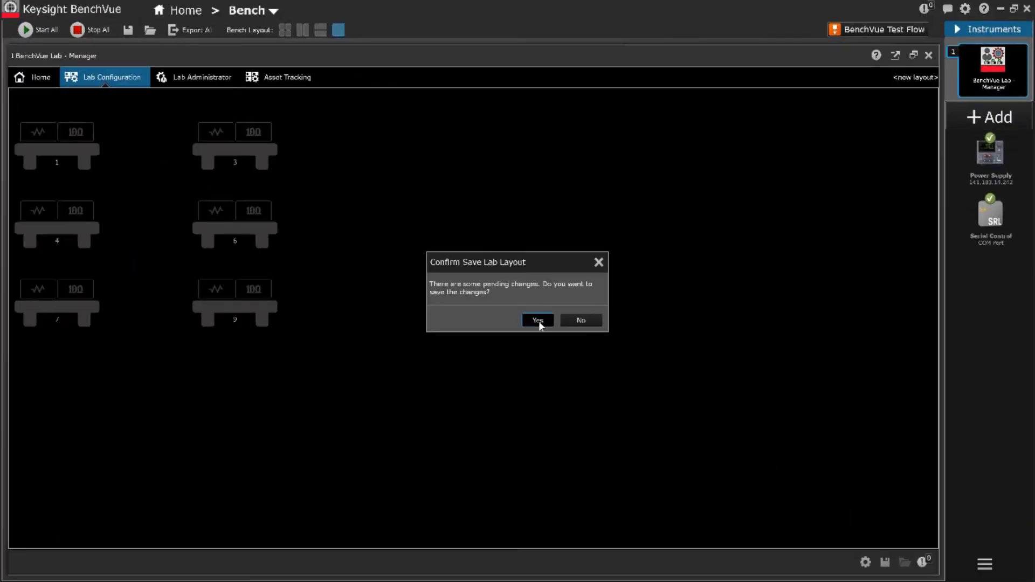
{"action": "left_click", "coordinate": [538, 321]}
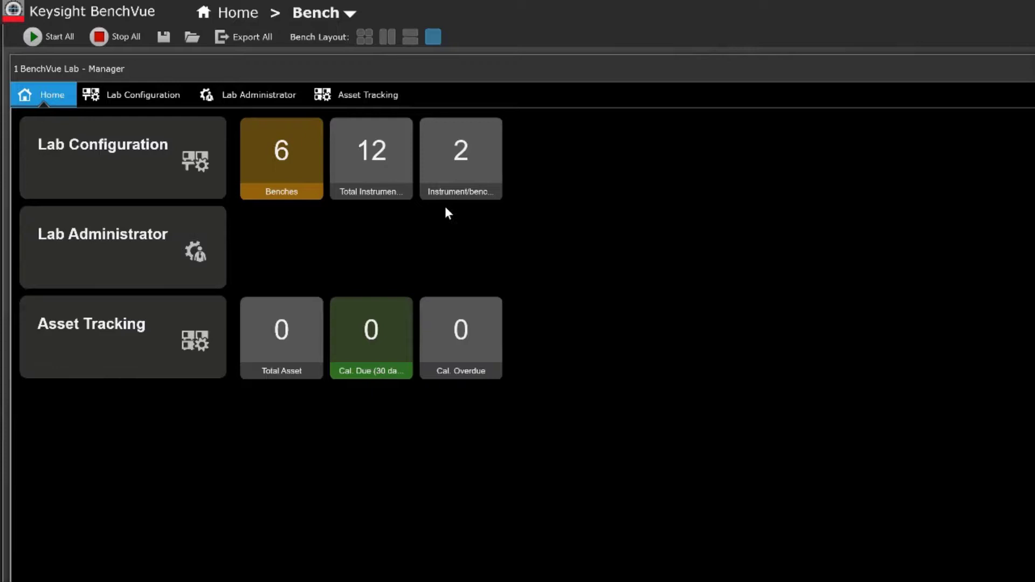
Step: Check bench instrument status, then add Function Gen Demo State.state to the function generator's recent configurations
{"action": "left_click", "coordinate": [279, 99]}
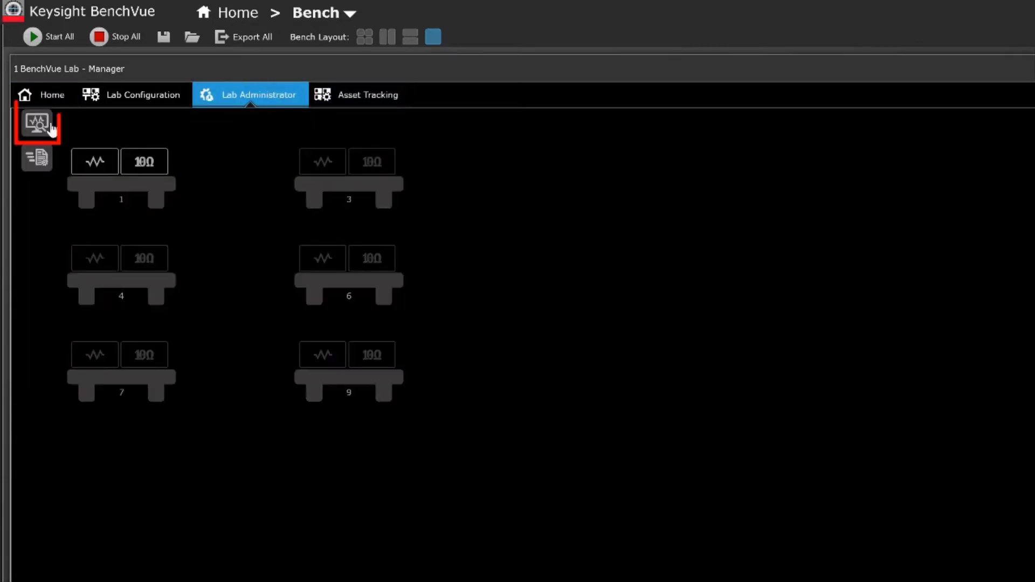
{"action": "left_click", "coordinate": [52, 129]}
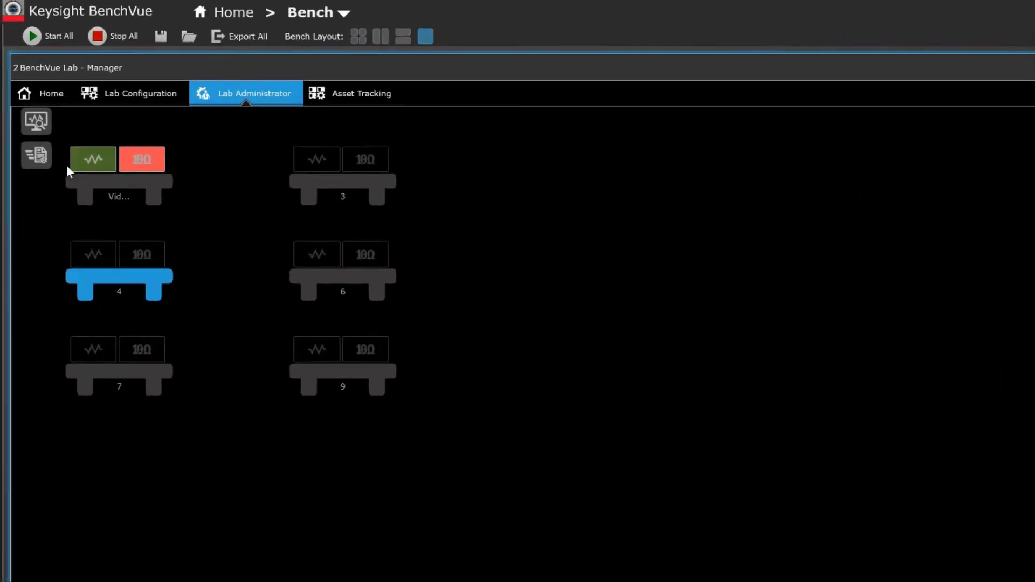
{"action": "left_click", "coordinate": [38, 157]}
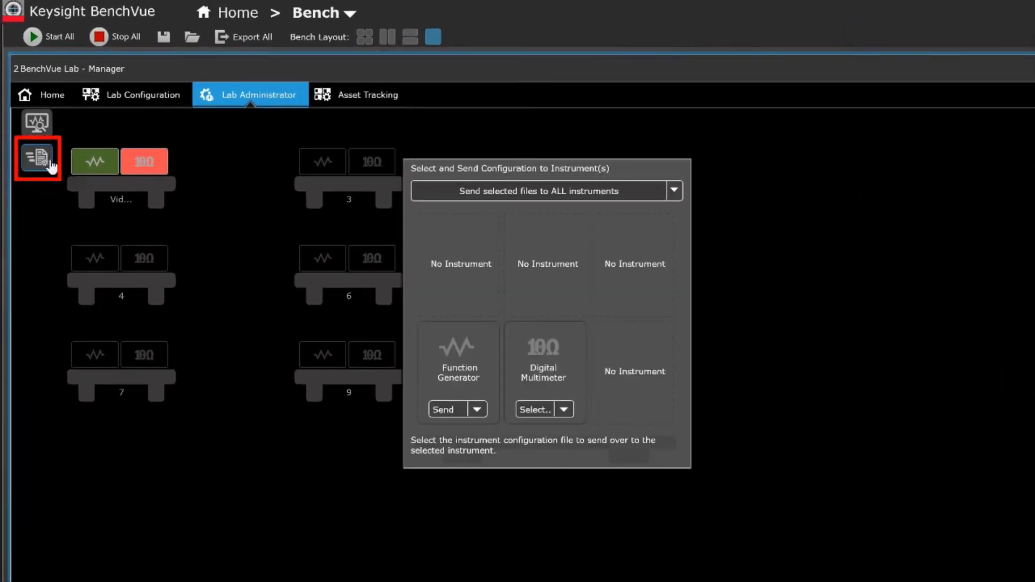
{"action": "left_click", "coordinate": [477, 411]}
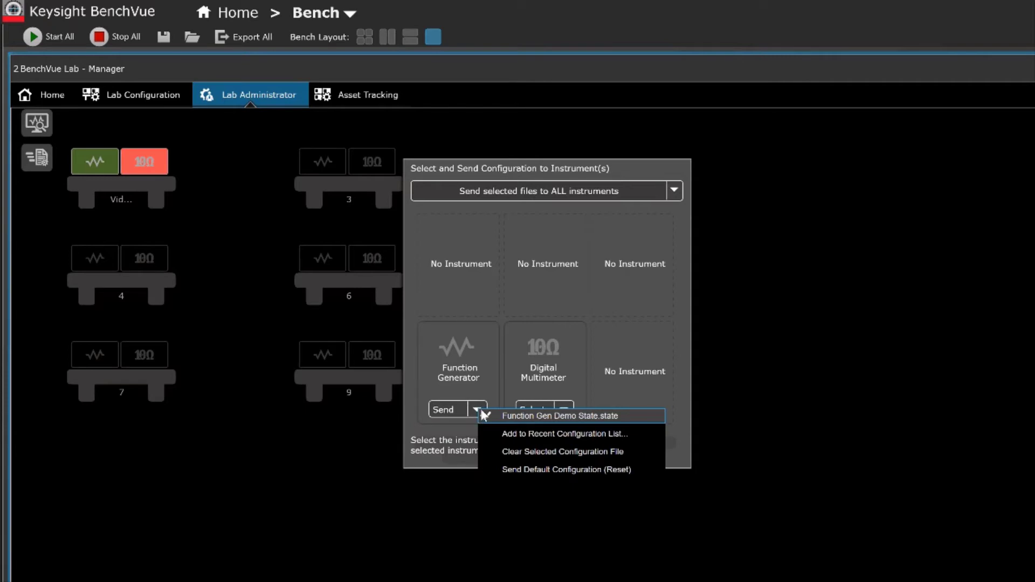
{"action": "left_click", "coordinate": [543, 436]}
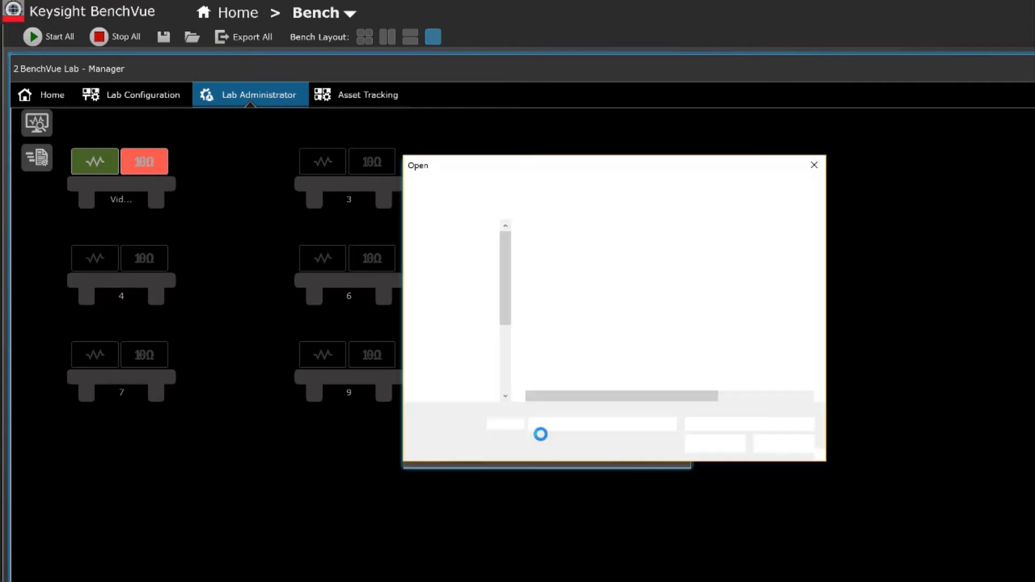
{"action": "left_click", "coordinate": [636, 369]}
{"action": "left_click", "coordinate": [711, 446]}
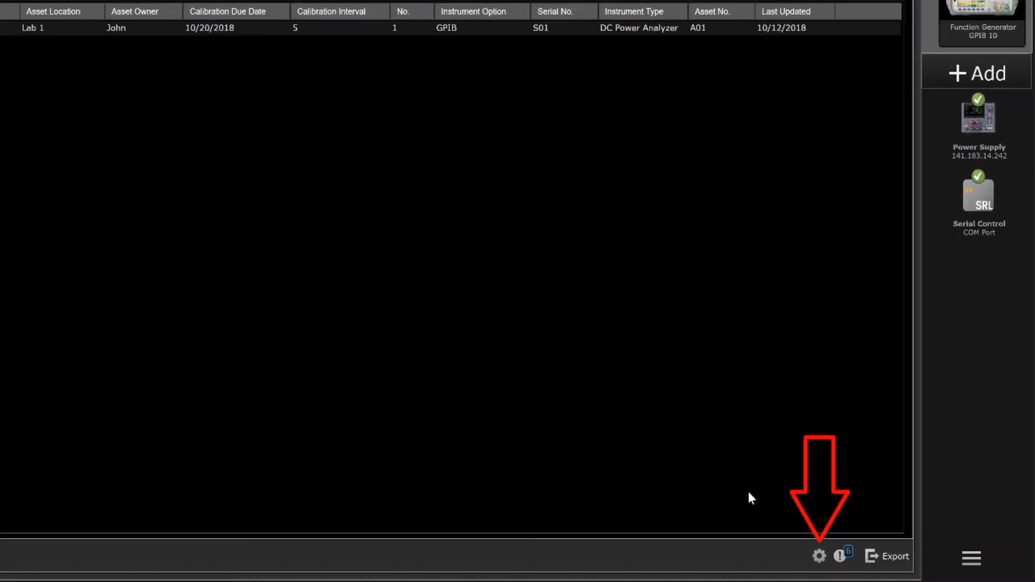
Step: Import the VideoDemo lab layout's instruments as assets
{"action": "left_click", "coordinate": [819, 557]}
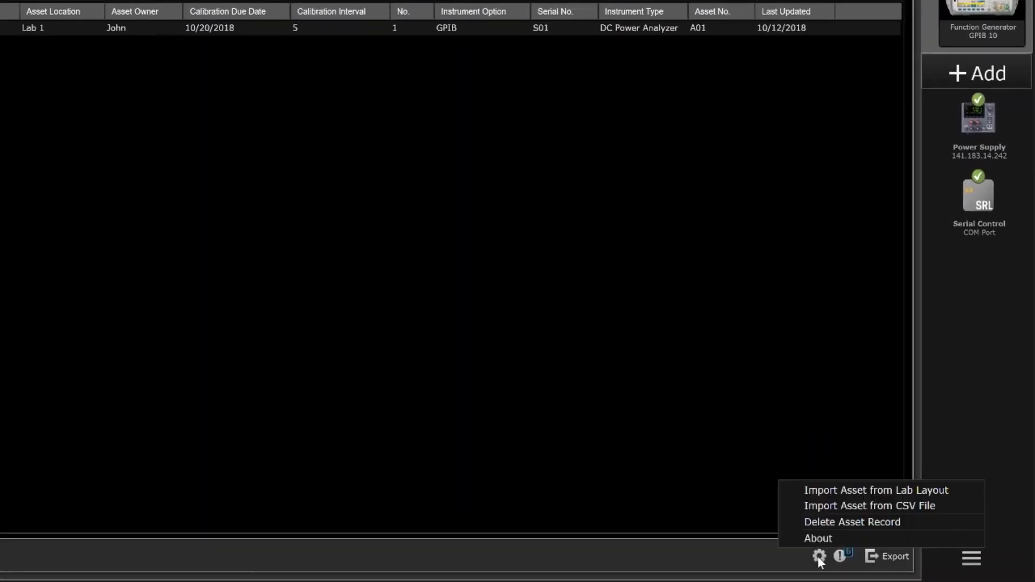
{"action": "left_click", "coordinate": [837, 488]}
{"action": "left_click", "coordinate": [459, 212]}
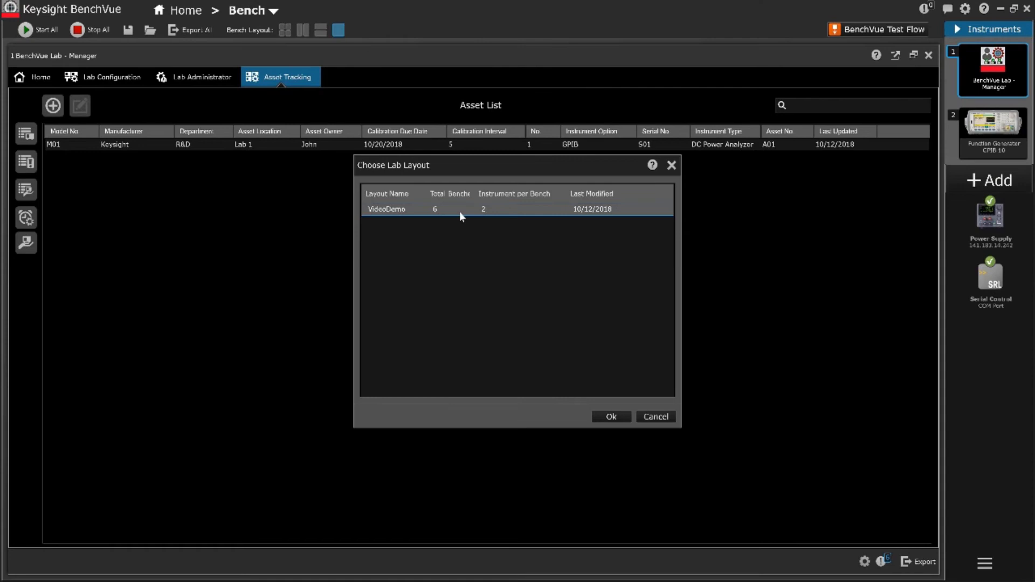
{"action": "left_click", "coordinate": [609, 416]}
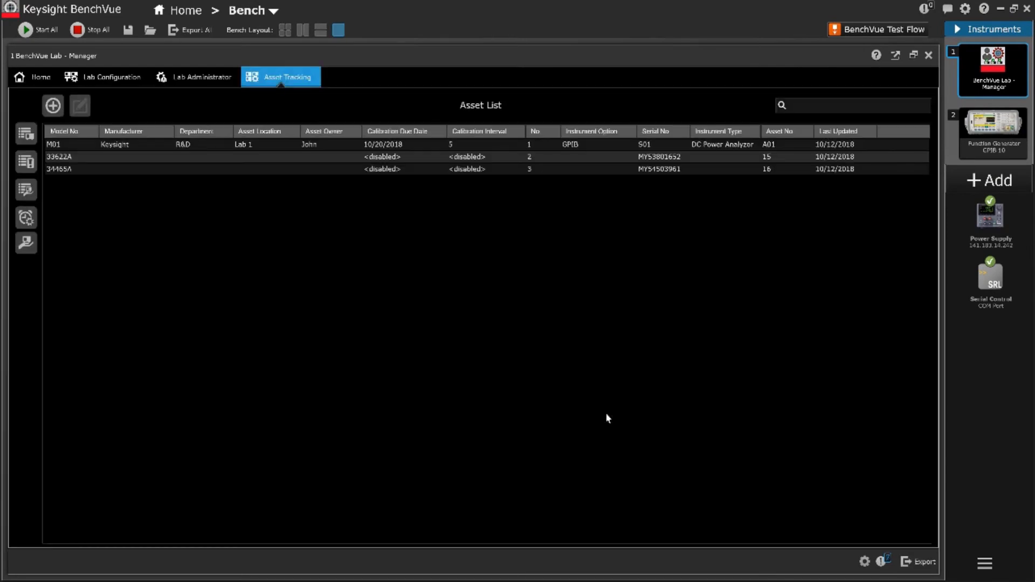
Step: Give asset M01 calibration due 10/30/2018 at site Test Support Center and save
{"action": "left_click", "coordinate": [376, 149]}
{"action": "left_click", "coordinate": [80, 105]}
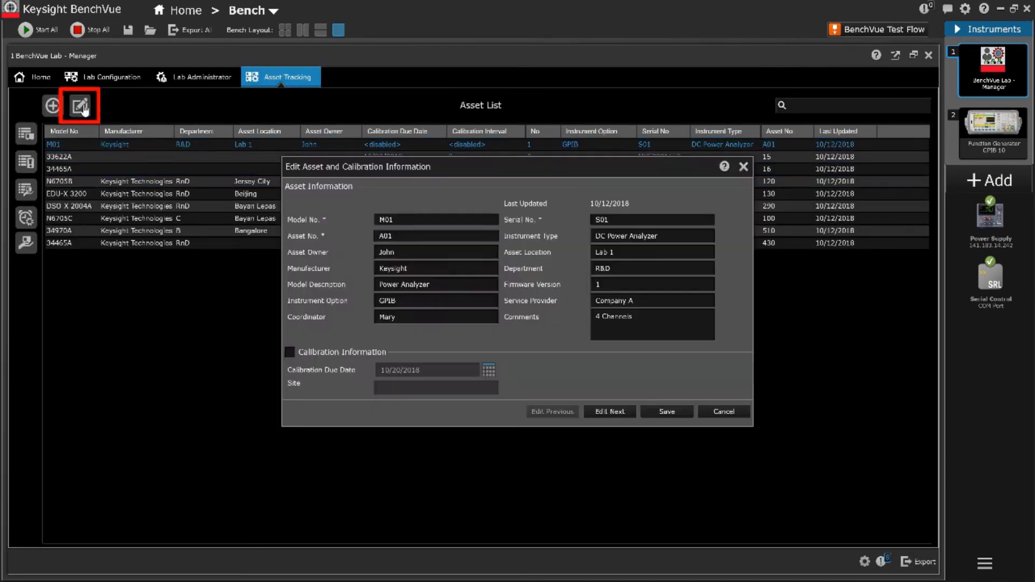
{"action": "left_click", "coordinate": [289, 352]}
{"action": "left_click", "coordinate": [488, 370]}
{"action": "left_click", "coordinate": [411, 443]}
{"action": "left_click", "coordinate": [480, 393]}
{"action": "type", "text": "Test Support Center"}
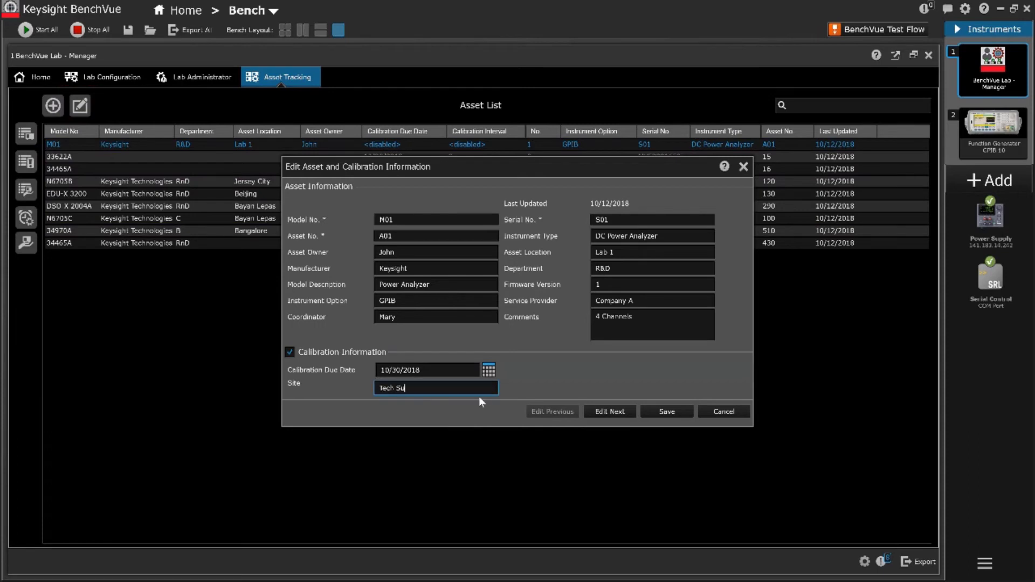
{"action": "left_click", "coordinate": [682, 411]}
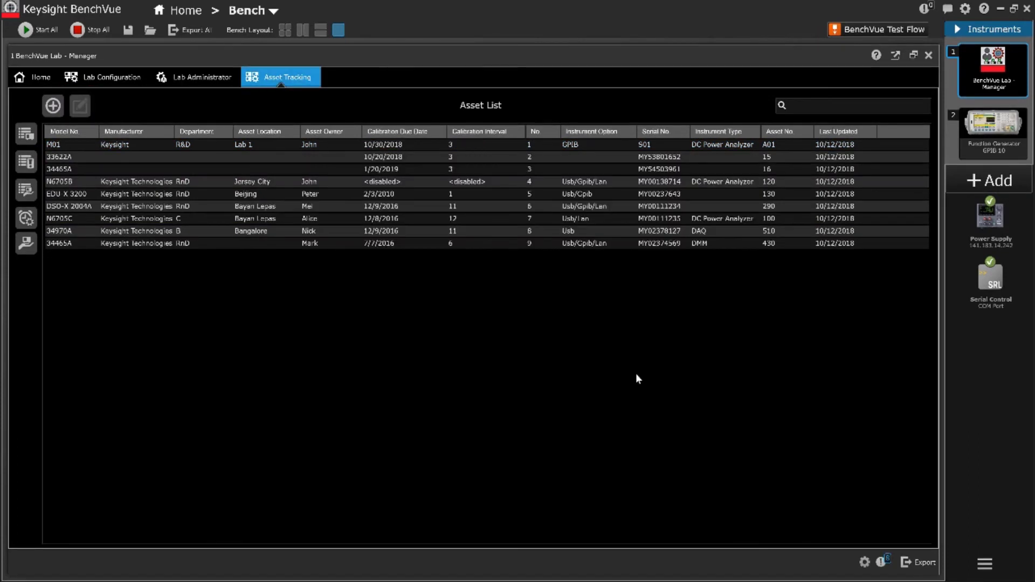
Step: List instruments pending calibration, then assets available, and begin checking out 33622A
{"action": "left_click", "coordinate": [29, 163]}
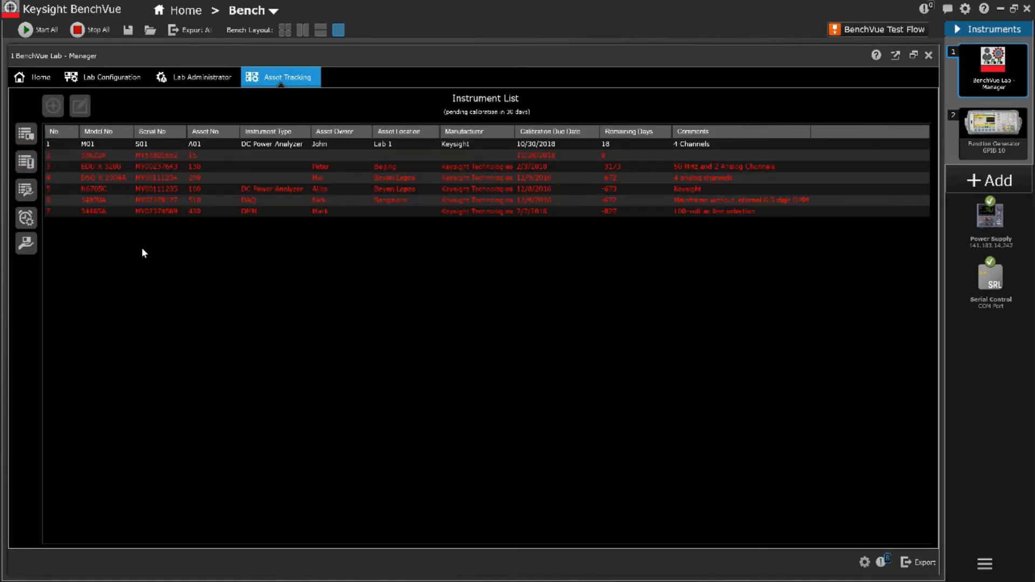
{"action": "left_click", "coordinate": [27, 190]}
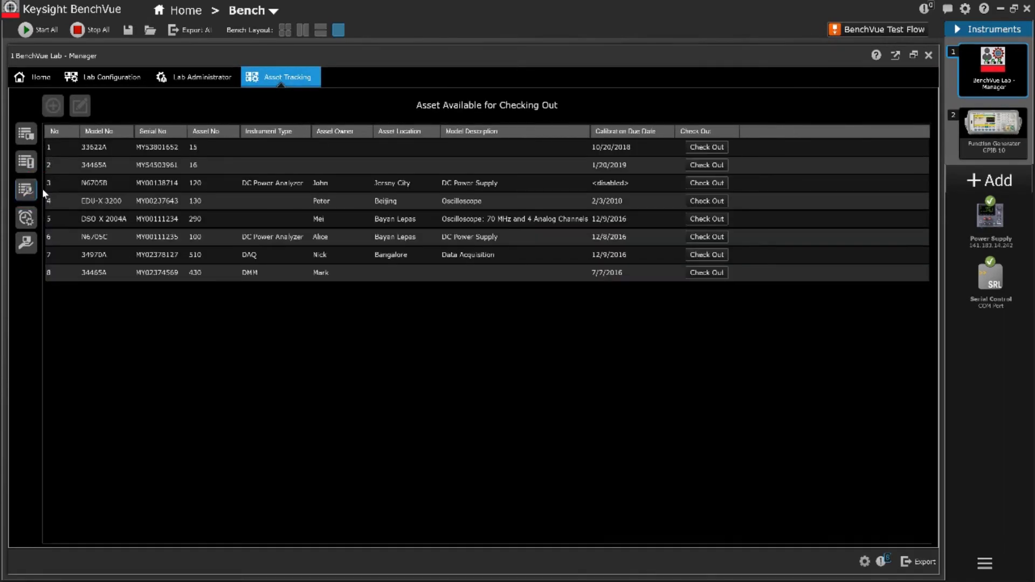
{"action": "left_click", "coordinate": [718, 149]}
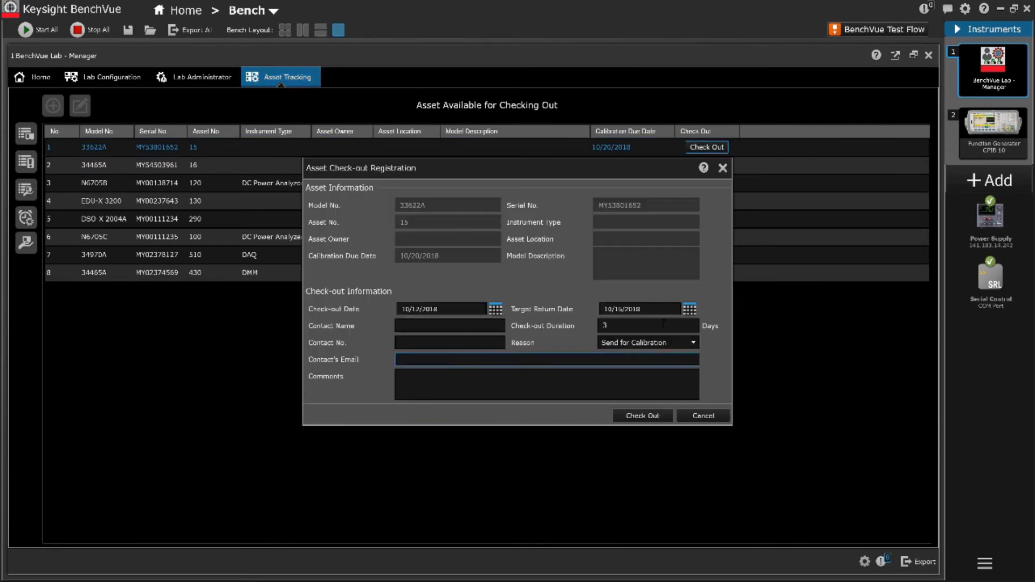
Step: Fill the 33622A check-out with reason Others, the contact's e-mail and comment 'For Repair'
{"action": "left_click", "coordinate": [693, 342]}
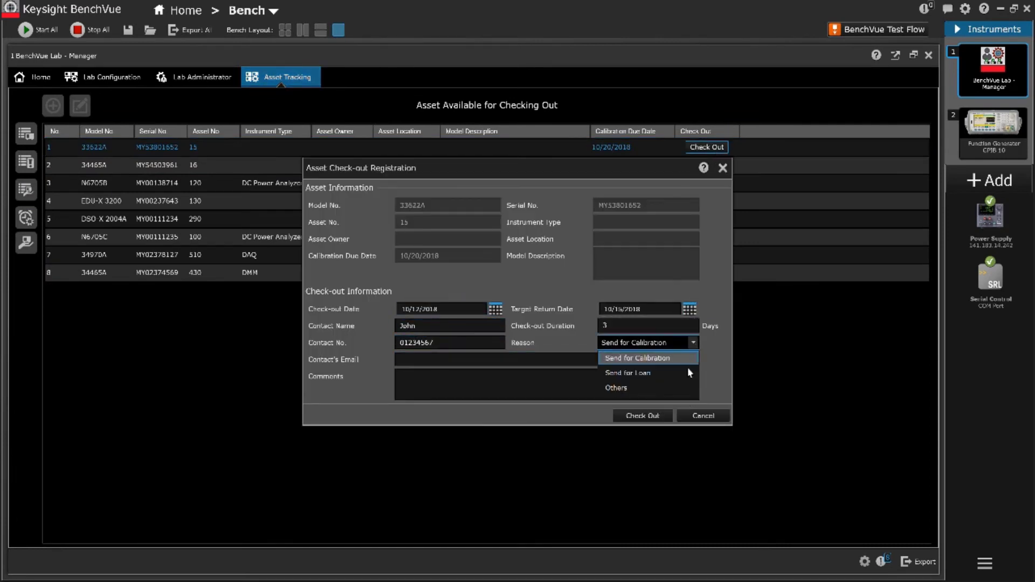
{"action": "left_click", "coordinate": [687, 388]}
{"action": "type", "text": "John@example.com"}
{"action": "left_click", "coordinate": [564, 384]}
{"action": "type", "text": "For Repair"}
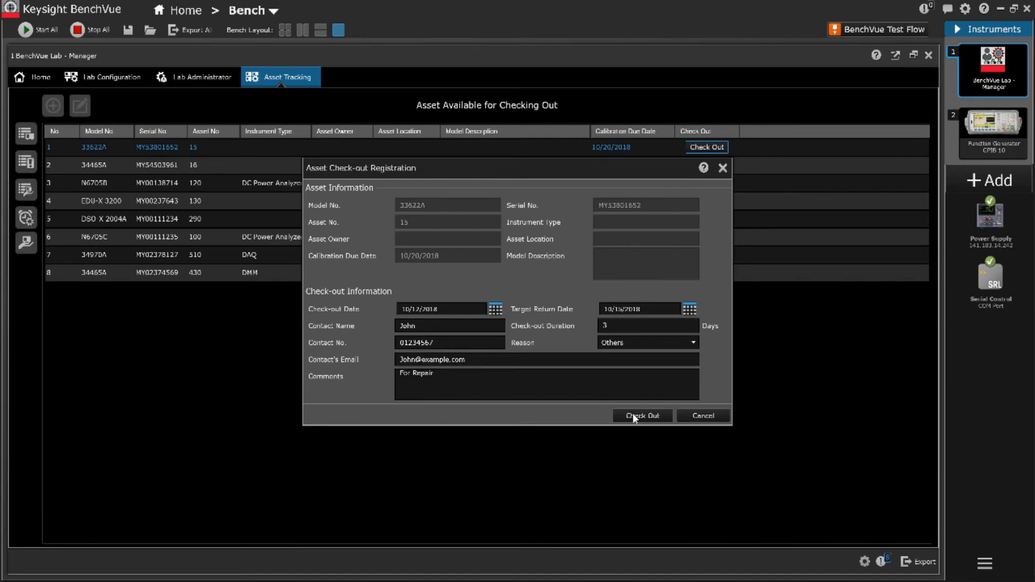